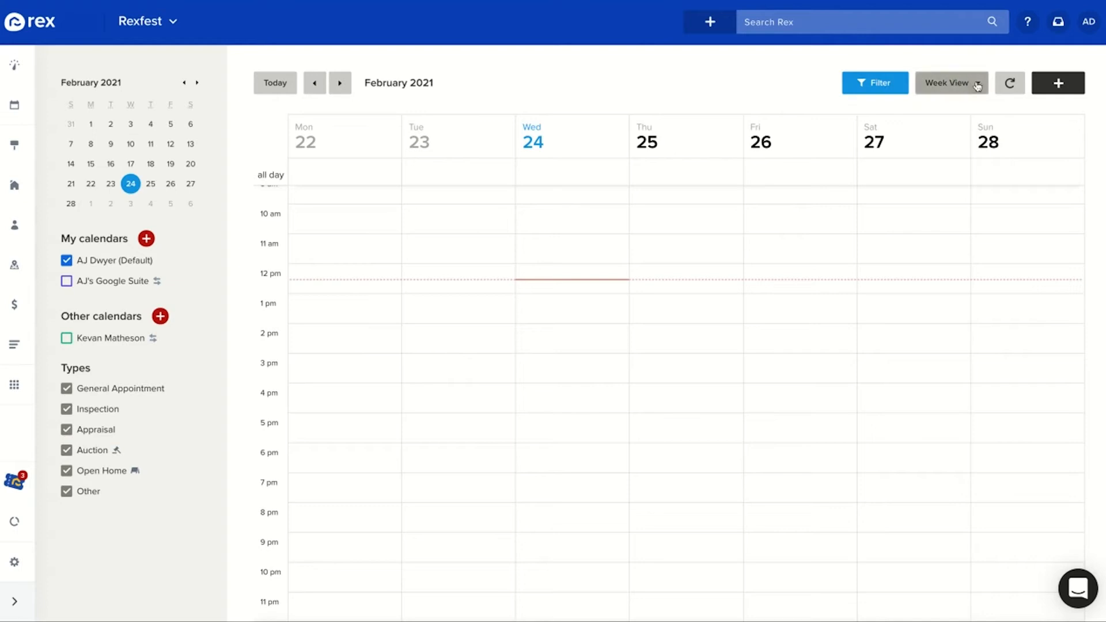
pyautogui.click(979, 85)
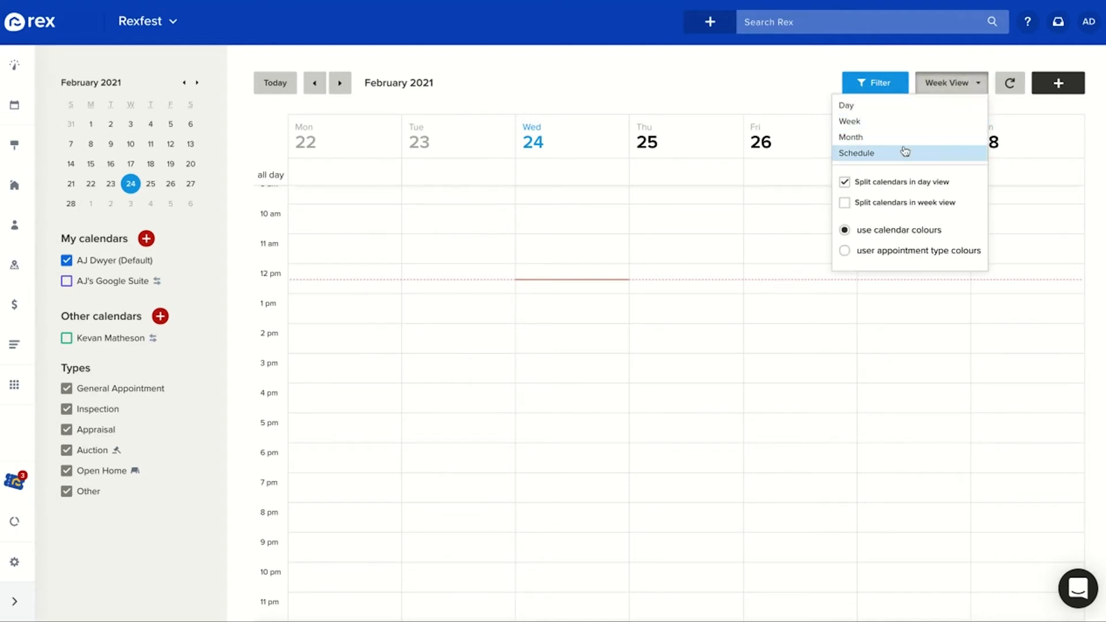
pyautogui.click(676, 79)
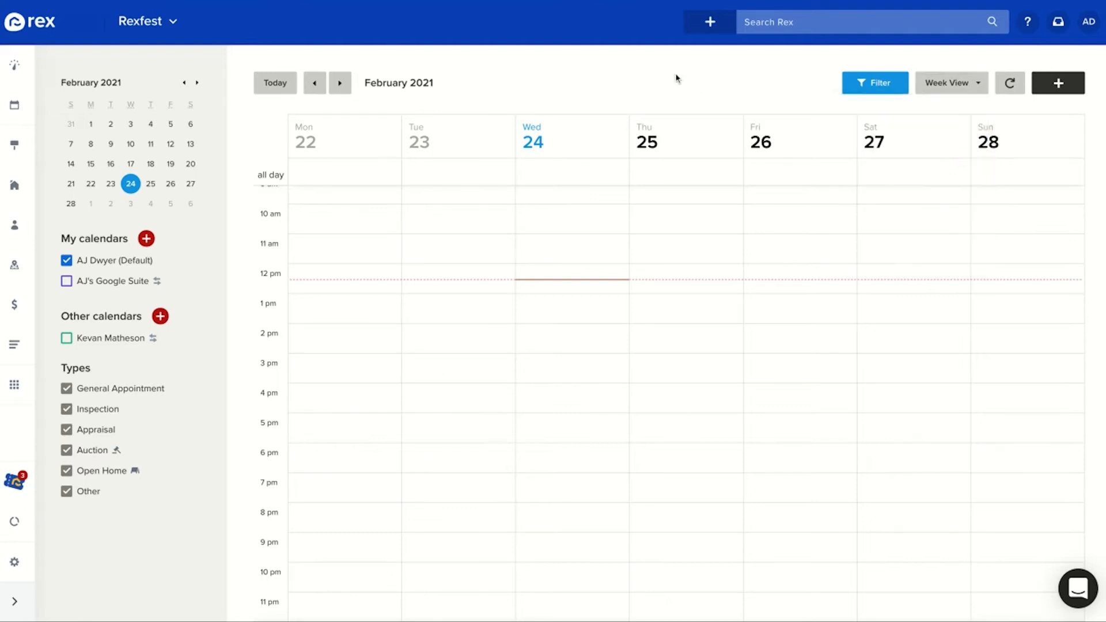
# Step: Show the connected Google Suite calendar's appointments in the week view
pyautogui.moveTo(194, 262)
pyautogui.moveTo(159, 284)
pyautogui.click(66, 282)
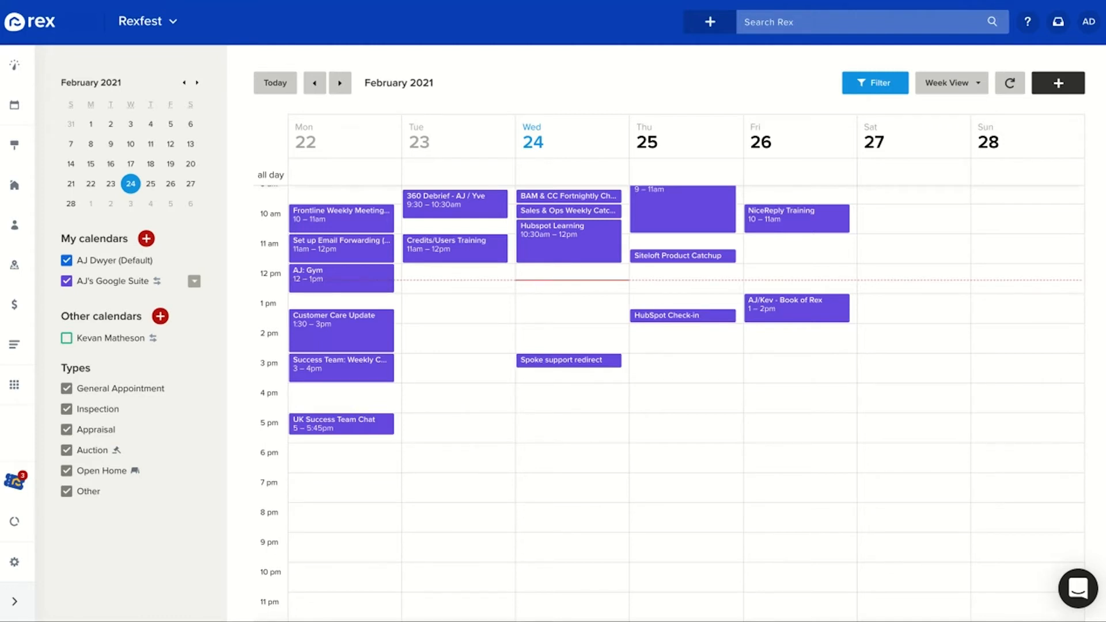
pyautogui.click(161, 317)
pyautogui.click(160, 380)
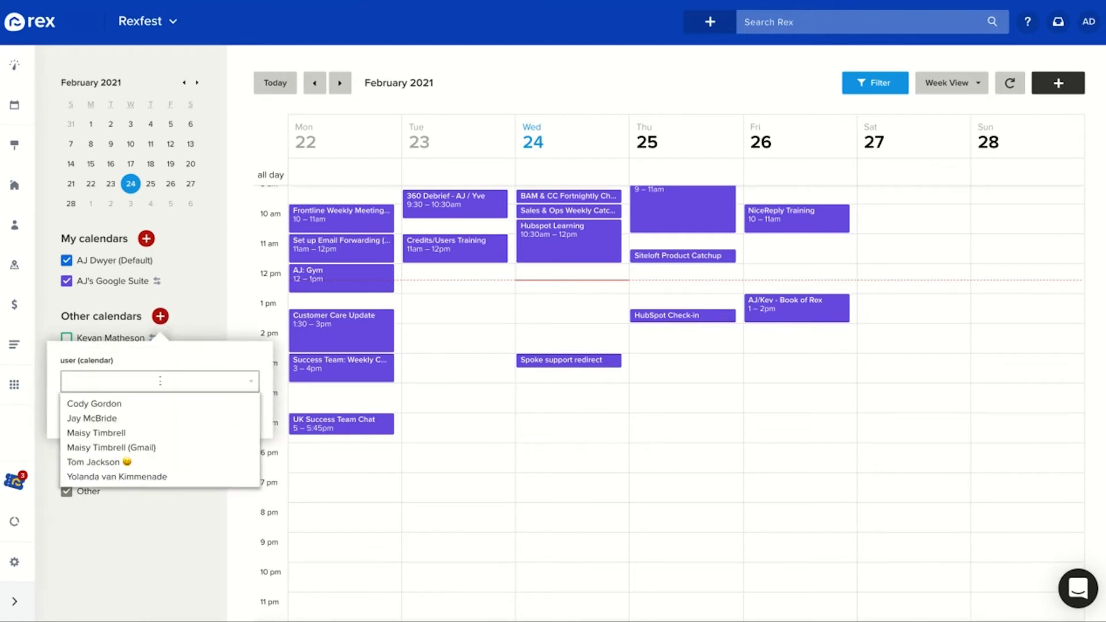
pyautogui.click(186, 320)
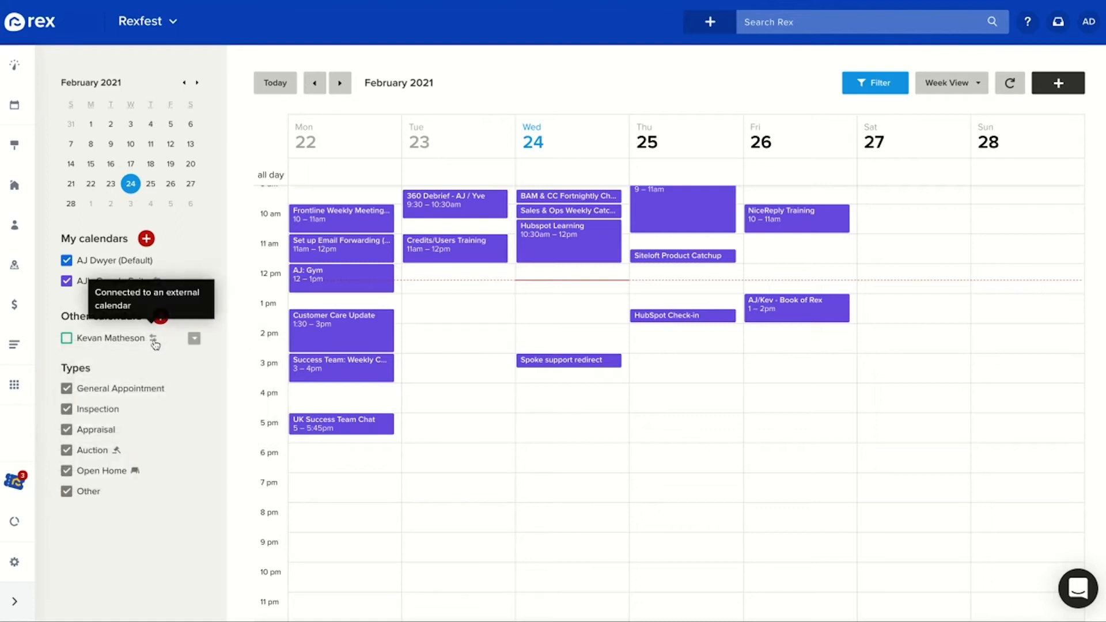
# Step: Show the colleague's calendar from the other calendars in the week view
pyautogui.click(67, 339)
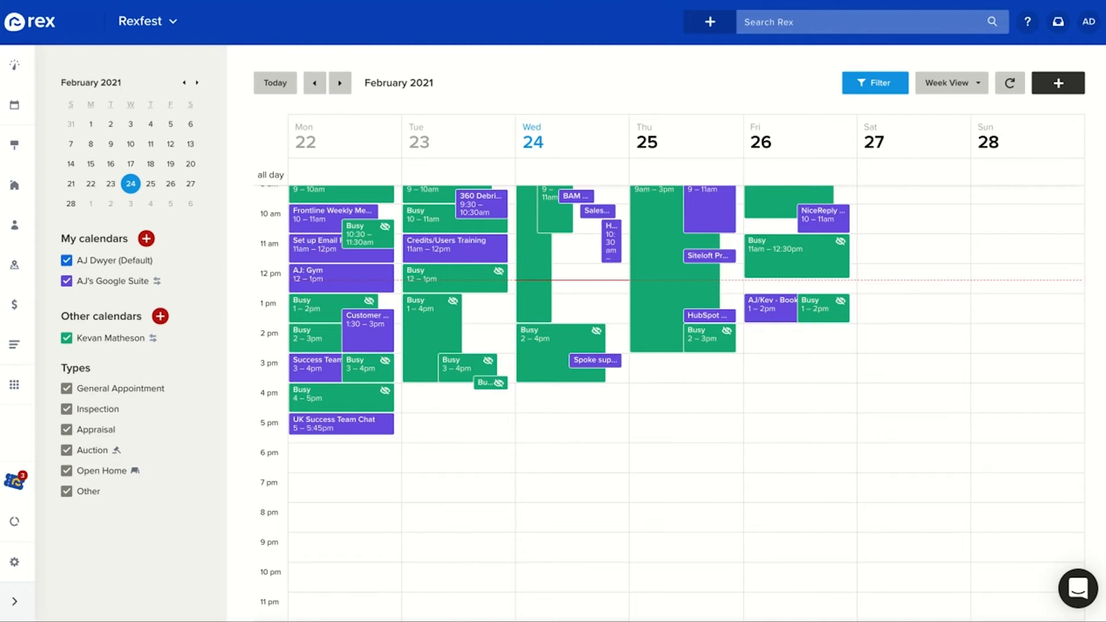
# Step: Start an Appraisal appointment on Thursday 25 February at 4:00 PM, with the first matching current listing as its location
pyautogui.click(683, 390)
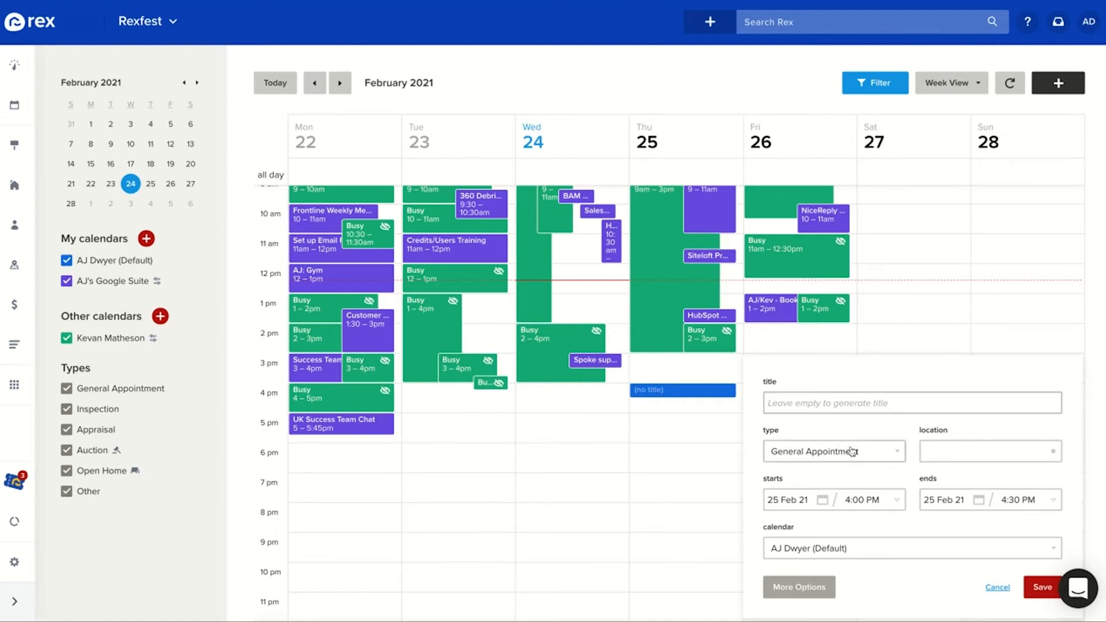
pyautogui.click(881, 458)
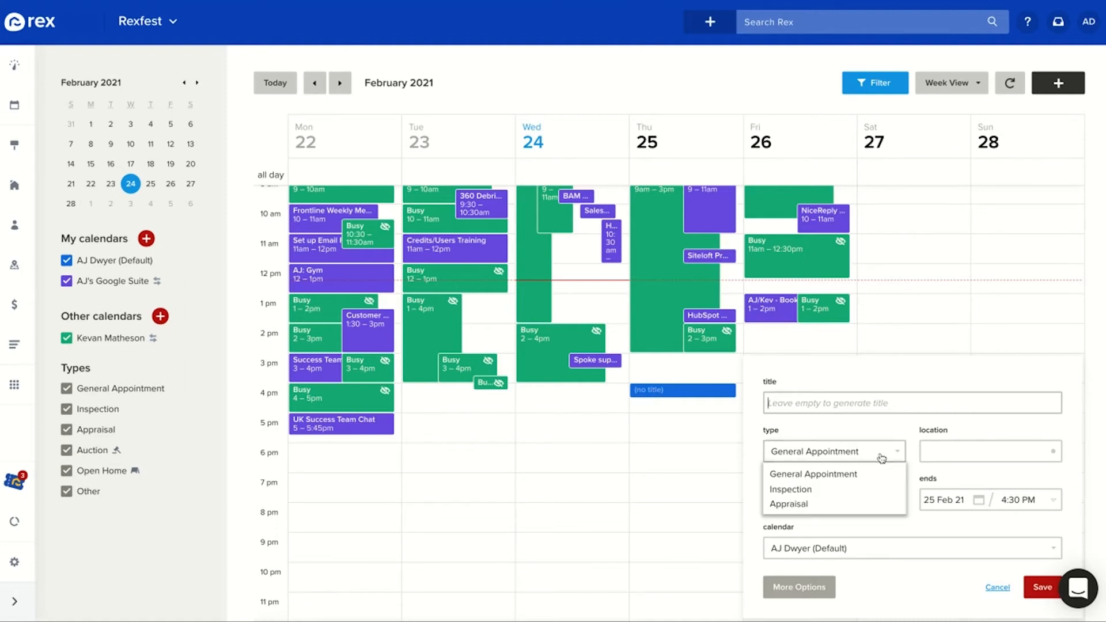
pyautogui.click(831, 503)
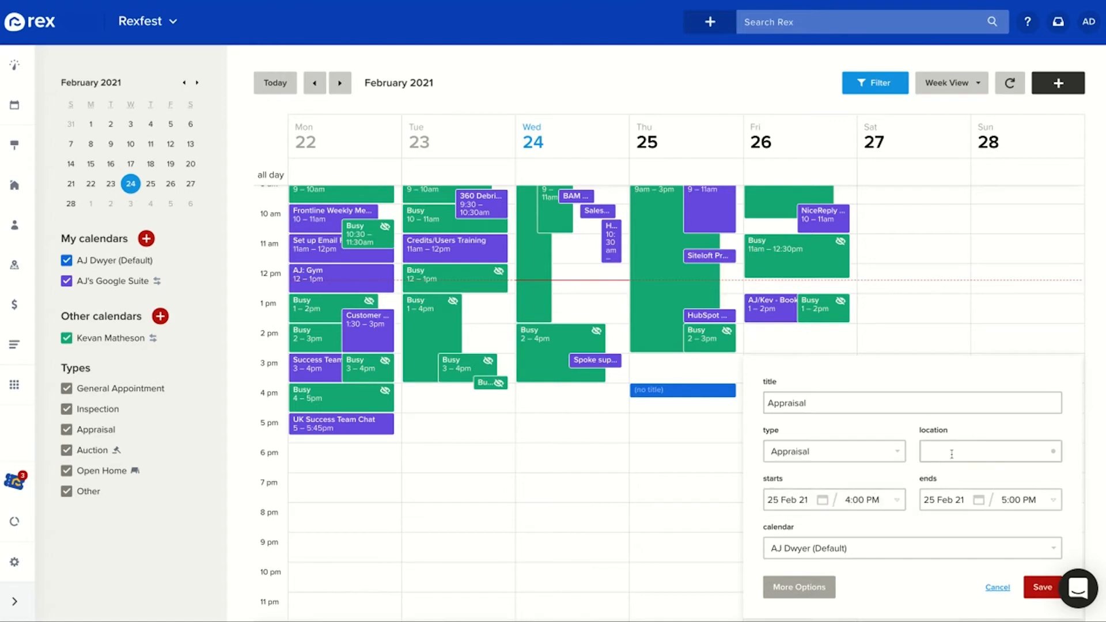
pyautogui.write('29b')
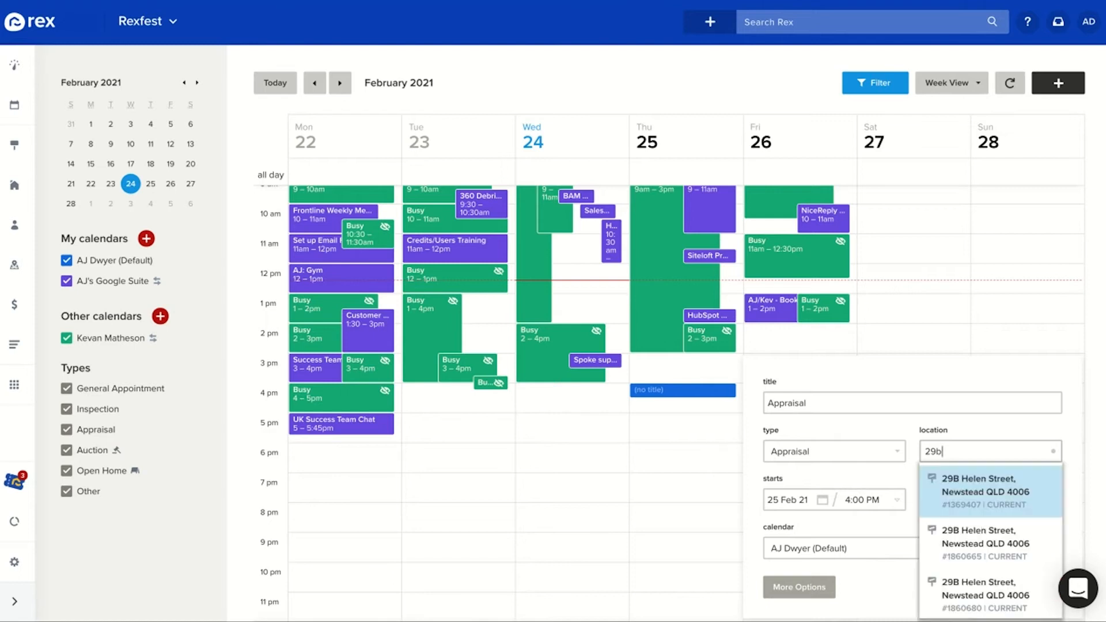
pyautogui.click(973, 489)
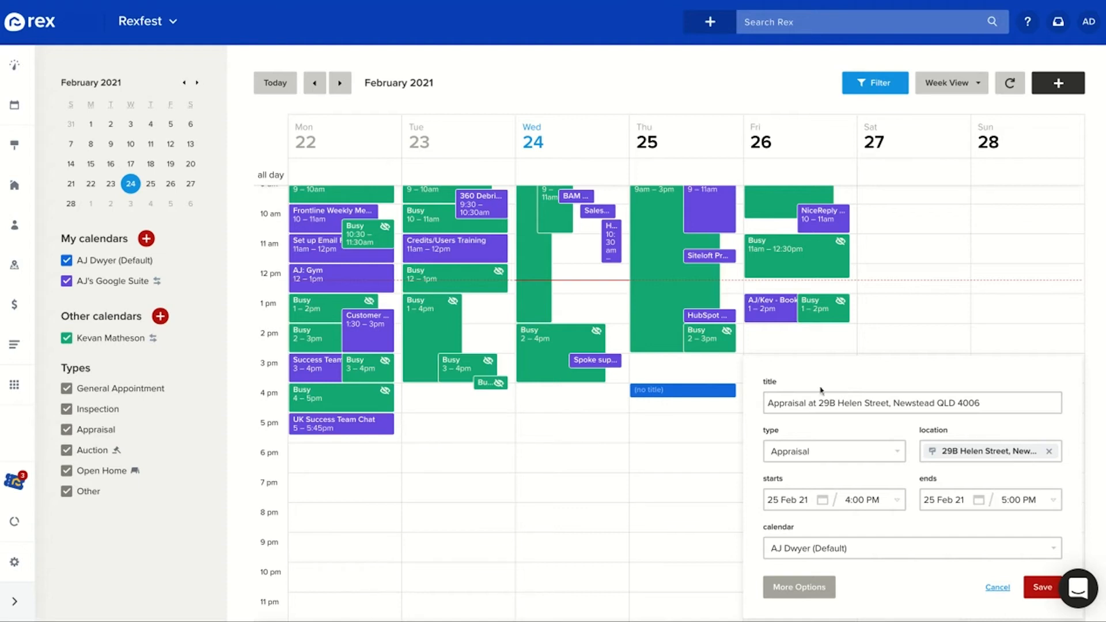
# Step: Title the appointment "Team Appraisal" and open its full set of options
pyautogui.hotkey('ctrl', 'a')
pyautogui.write('Team Appraisal')
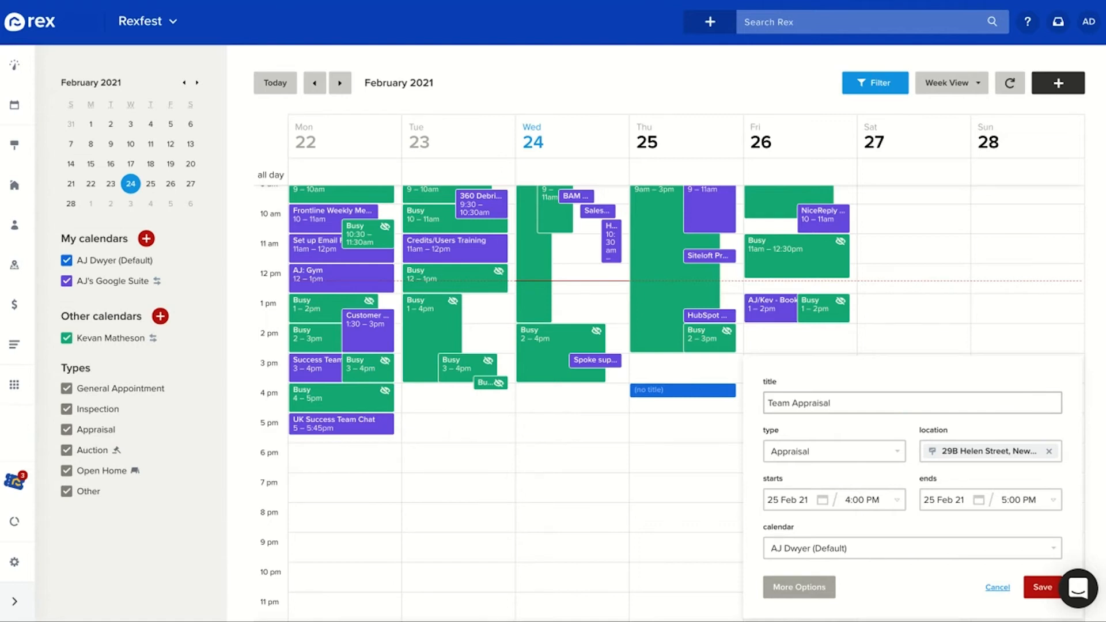
pyautogui.click(794, 589)
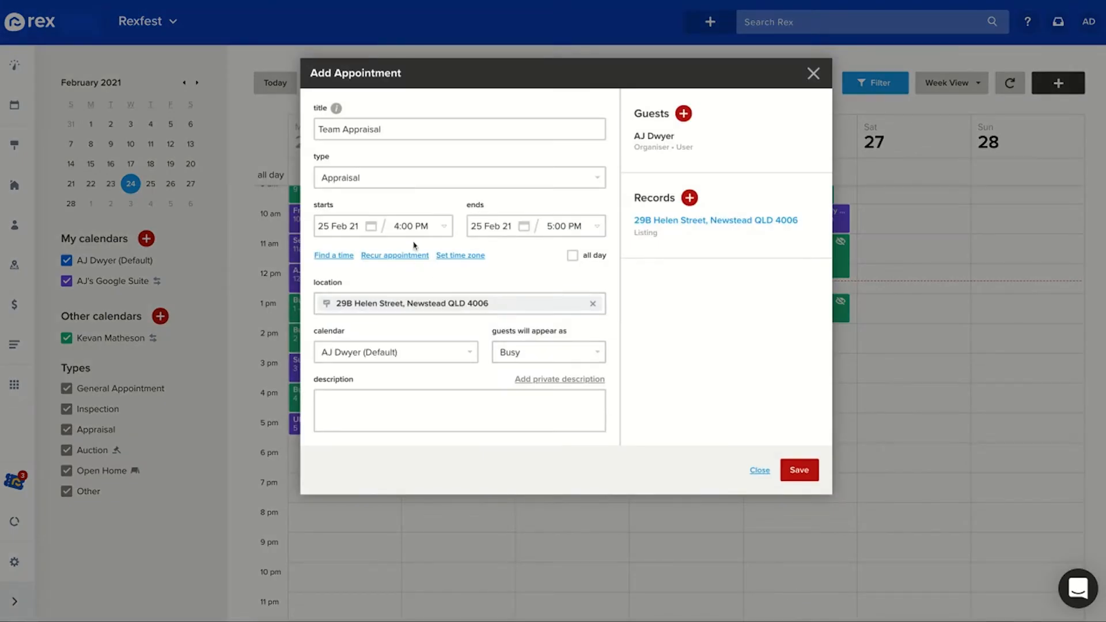
# Step: Set the appointment's end time to 4:30 PM and add the description "Parking is hard to find."
pyautogui.click(566, 227)
pyautogui.click(568, 344)
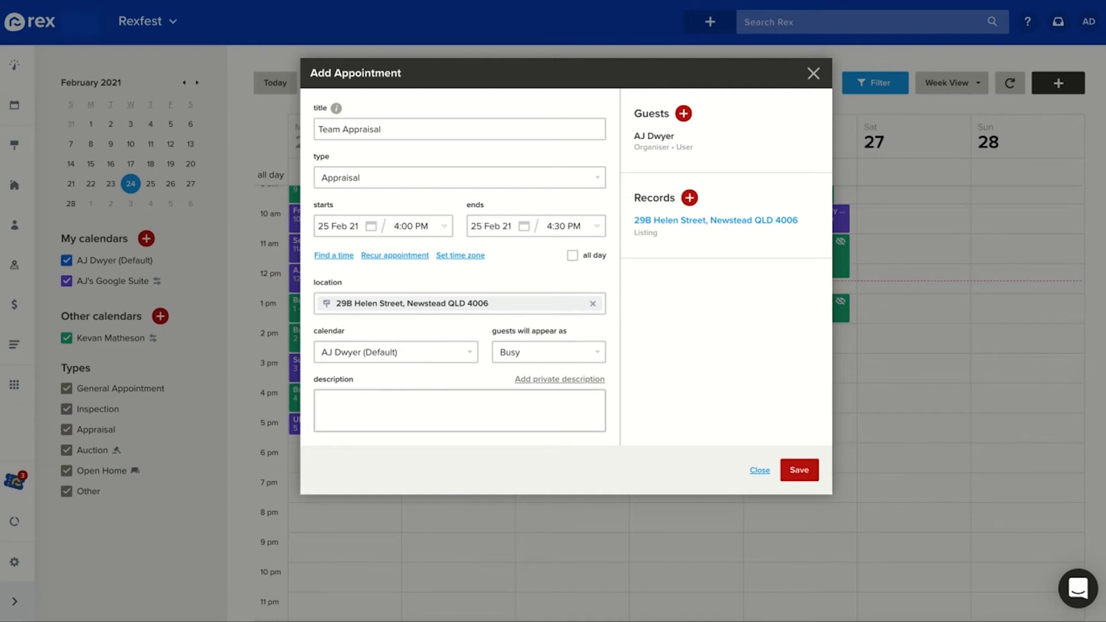
pyautogui.write('Parking is hard to find.')
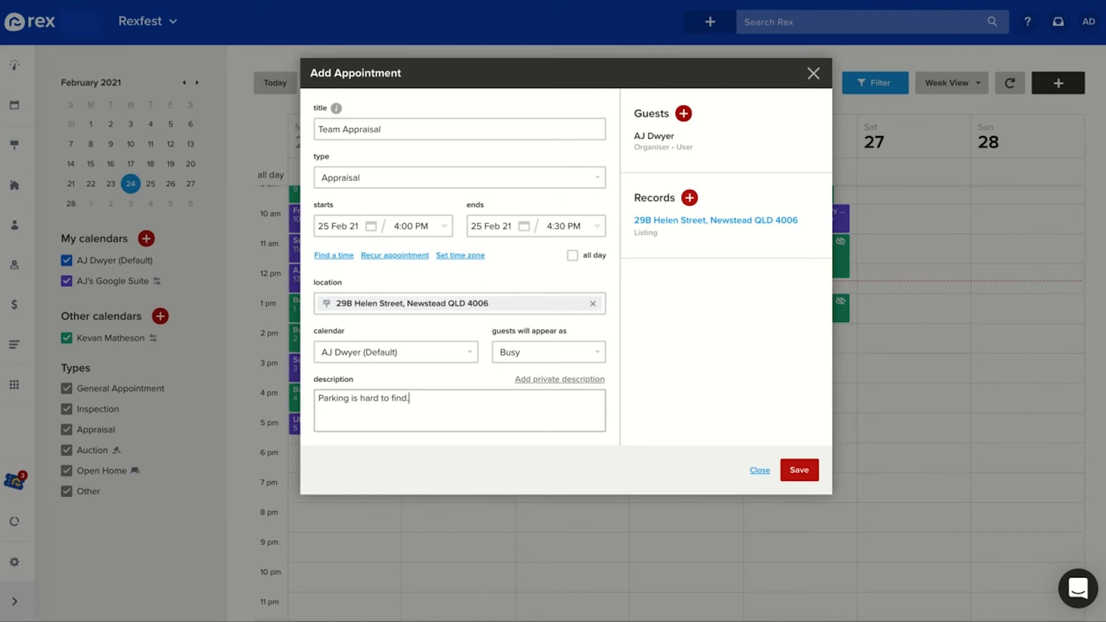
# Step: Add the client as a guest of the appointment, using the contact record rather than the user of the same name
pyautogui.click(684, 113)
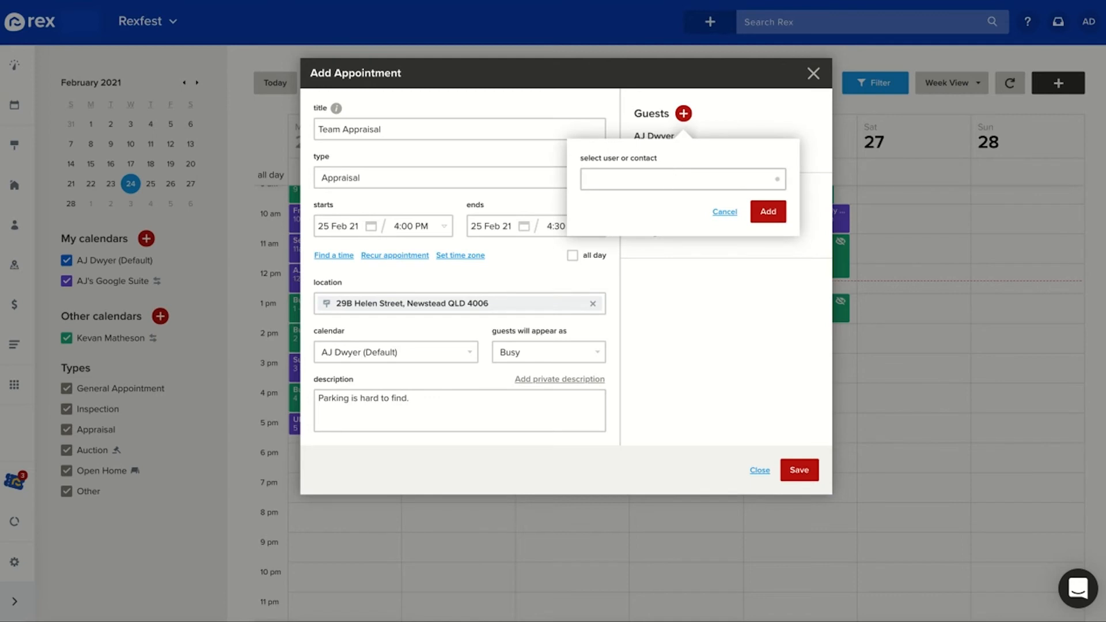
pyautogui.write('maisy')
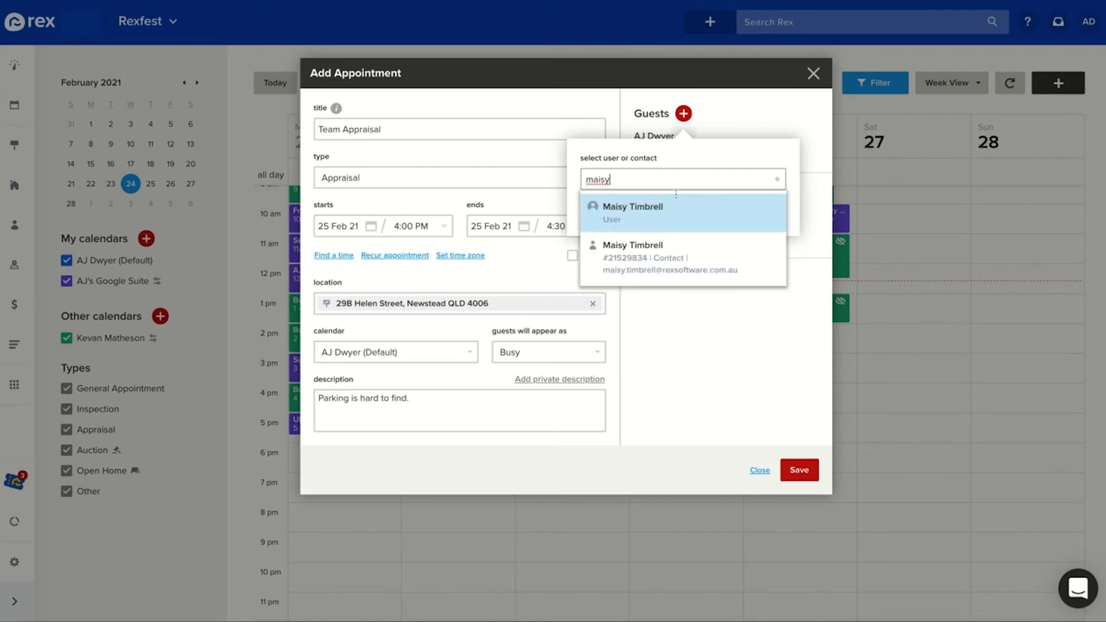
pyautogui.click(679, 257)
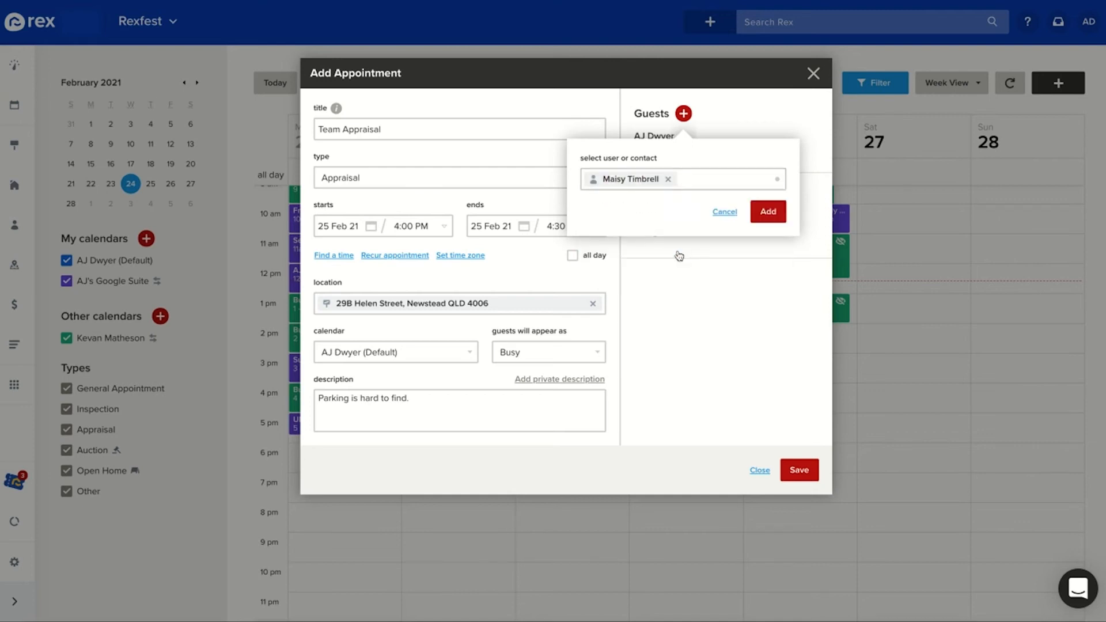
pyautogui.click(769, 212)
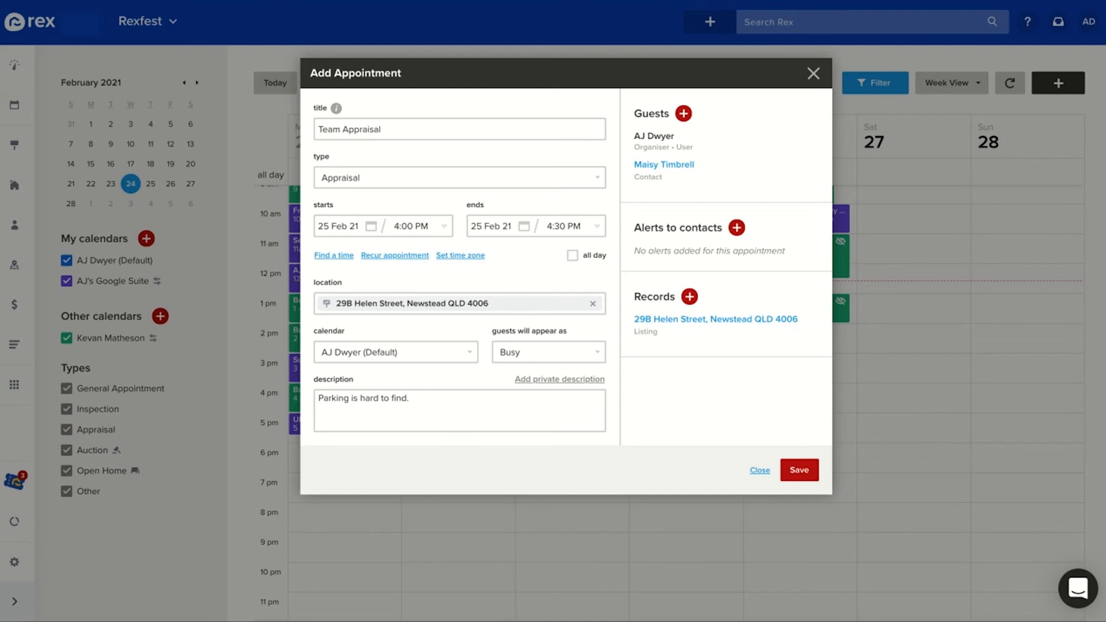
# Step: Add the colleague whose calendar is displayed as a second guest, using the user record
pyautogui.click(683, 113)
pyautogui.click(670, 179)
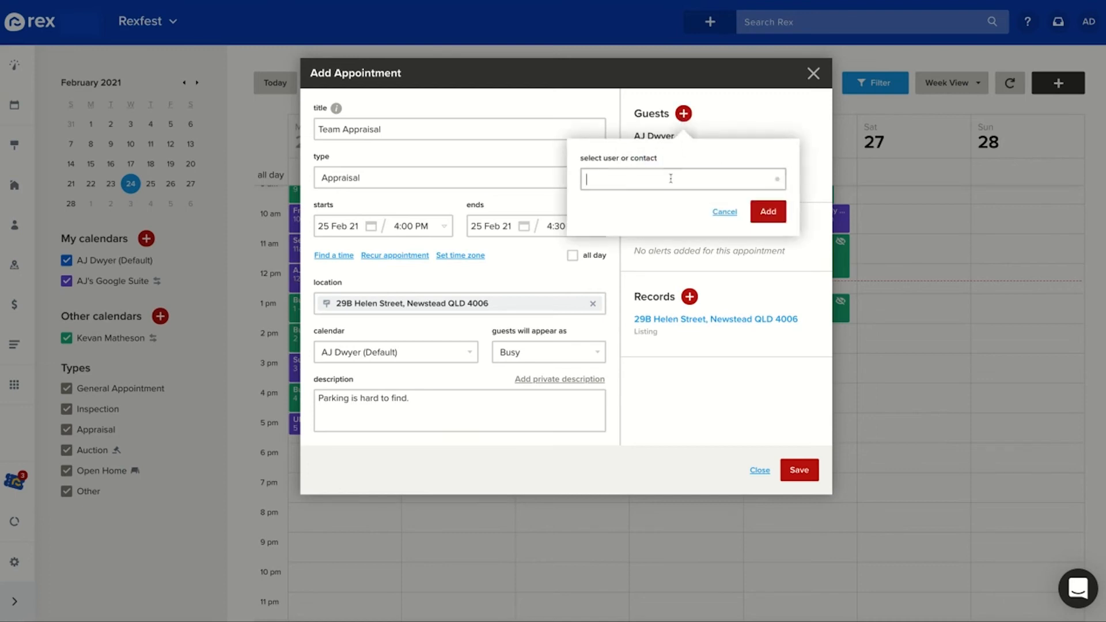
pyautogui.write('kevan')
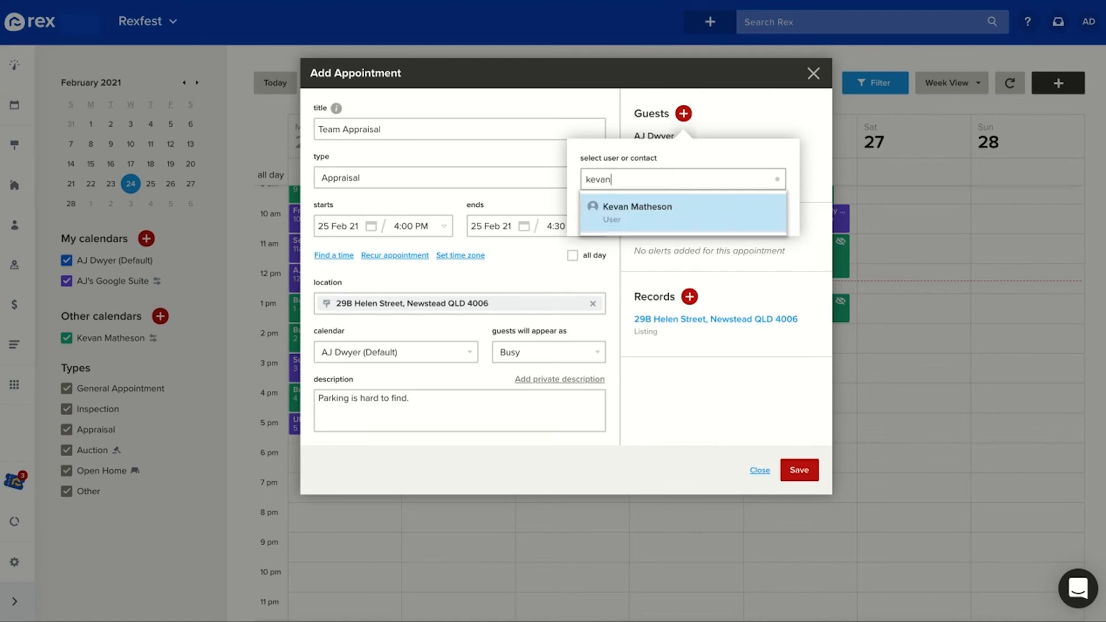
pyautogui.click(661, 222)
pyautogui.click(768, 211)
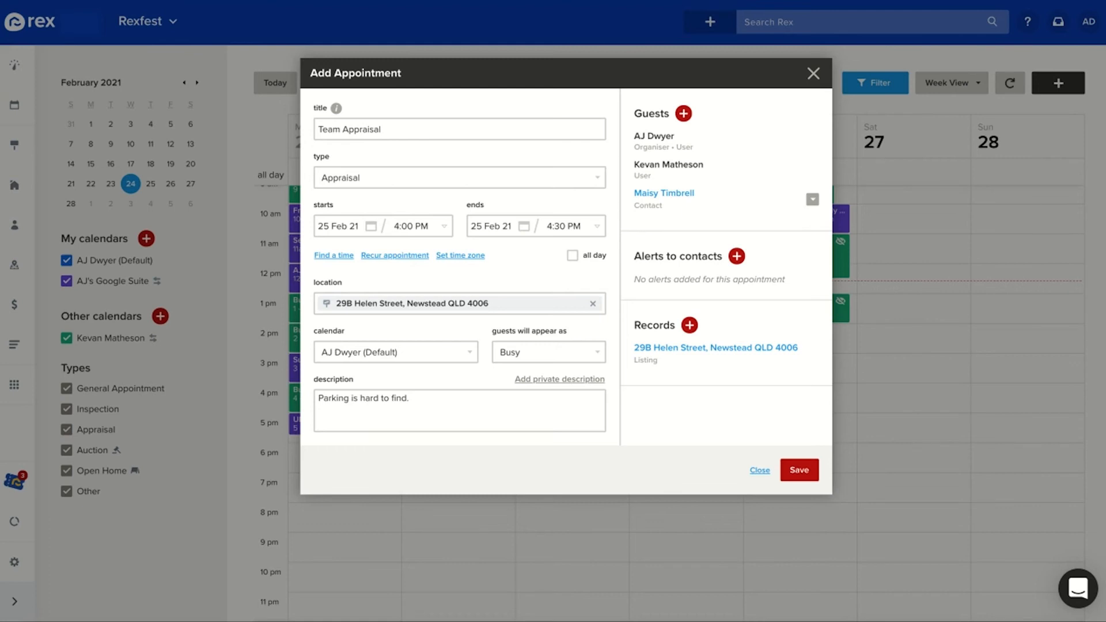
# Step: Add an alert to contacts that sends an SMS 1 hour before the appointment
pyautogui.click(737, 257)
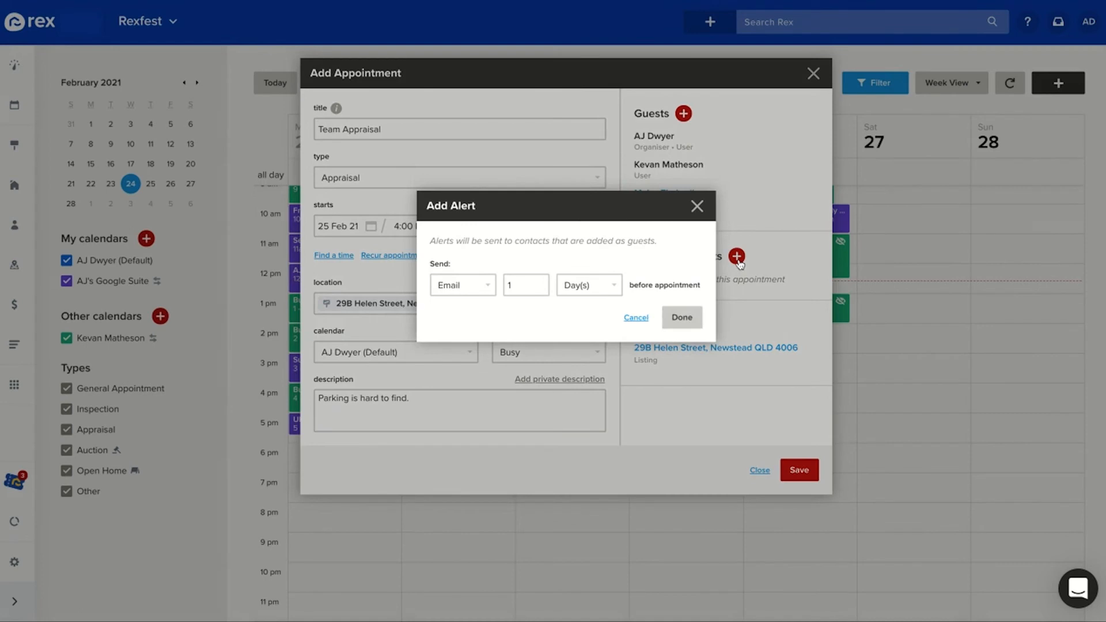
pyautogui.click(484, 286)
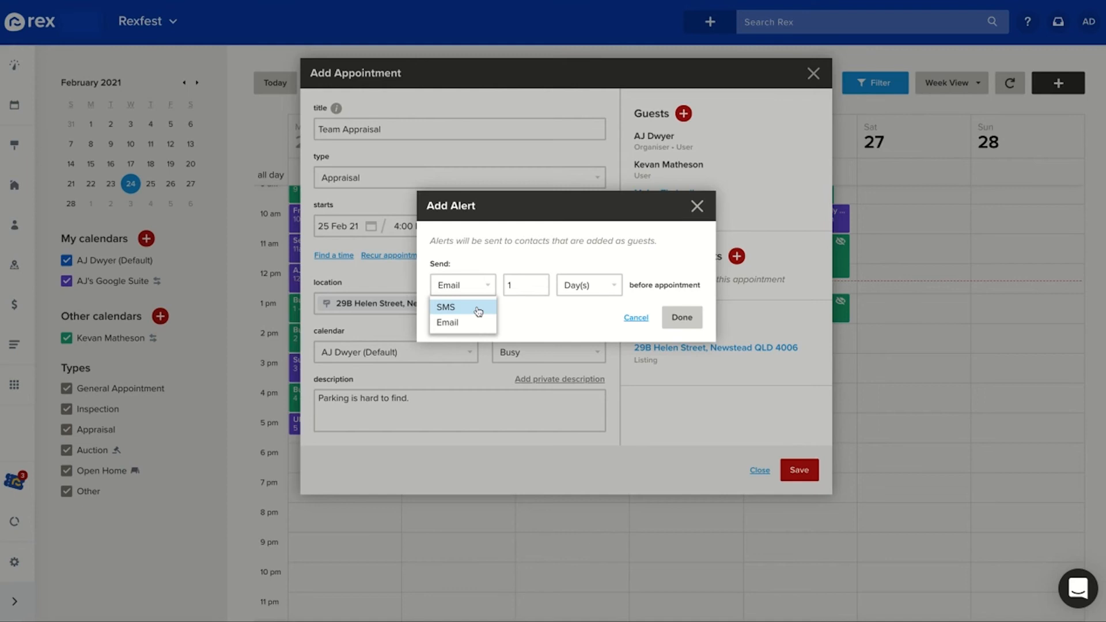
pyautogui.click(477, 311)
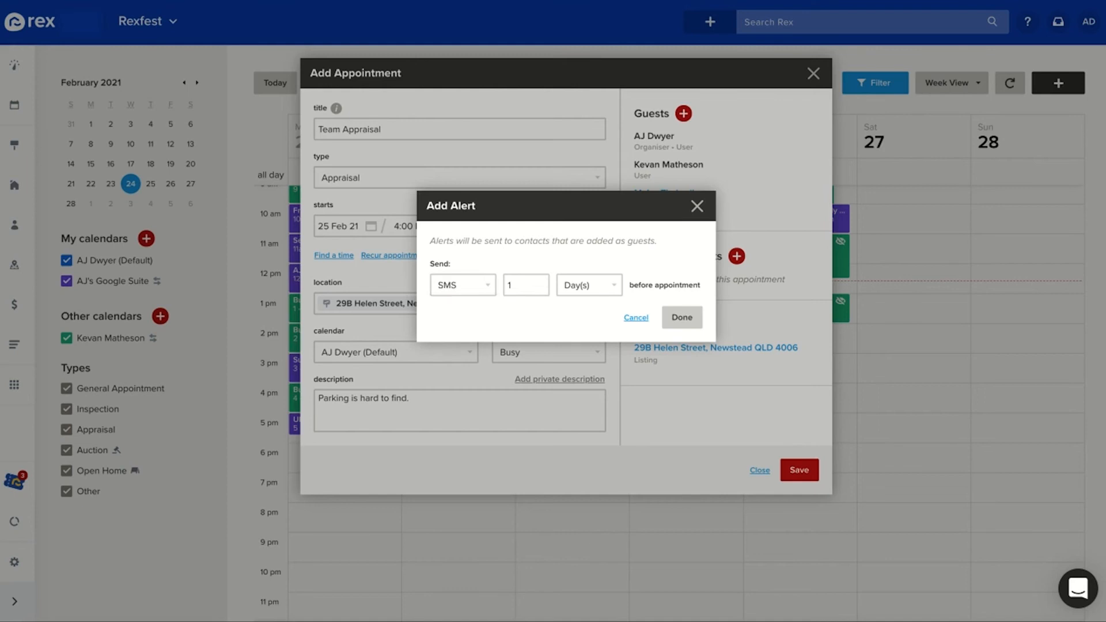
pyautogui.click(589, 284)
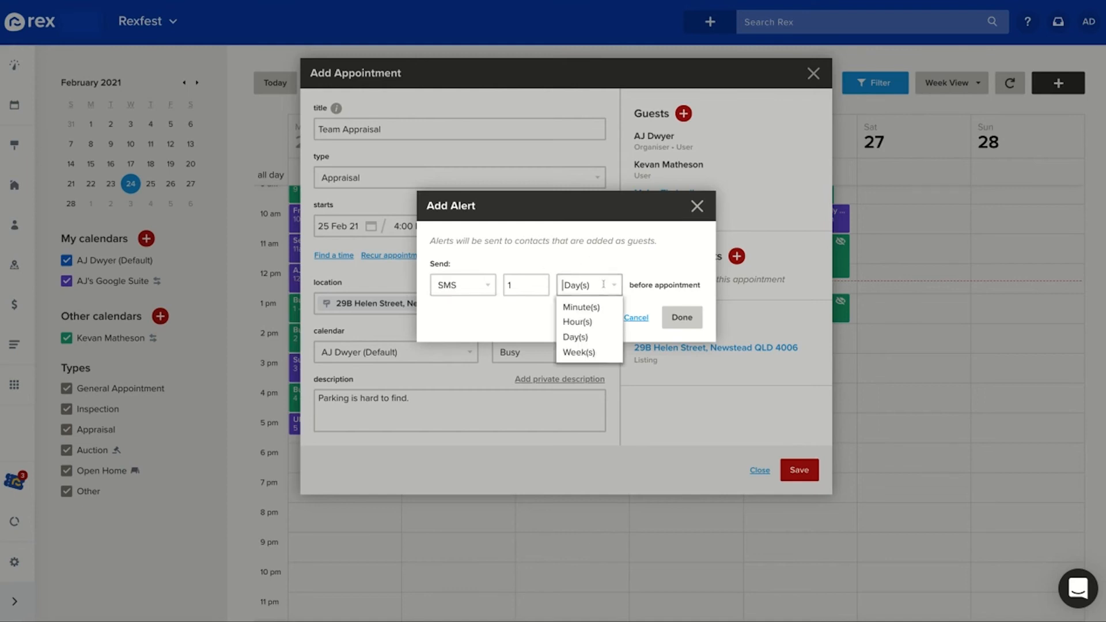
pyautogui.click(585, 323)
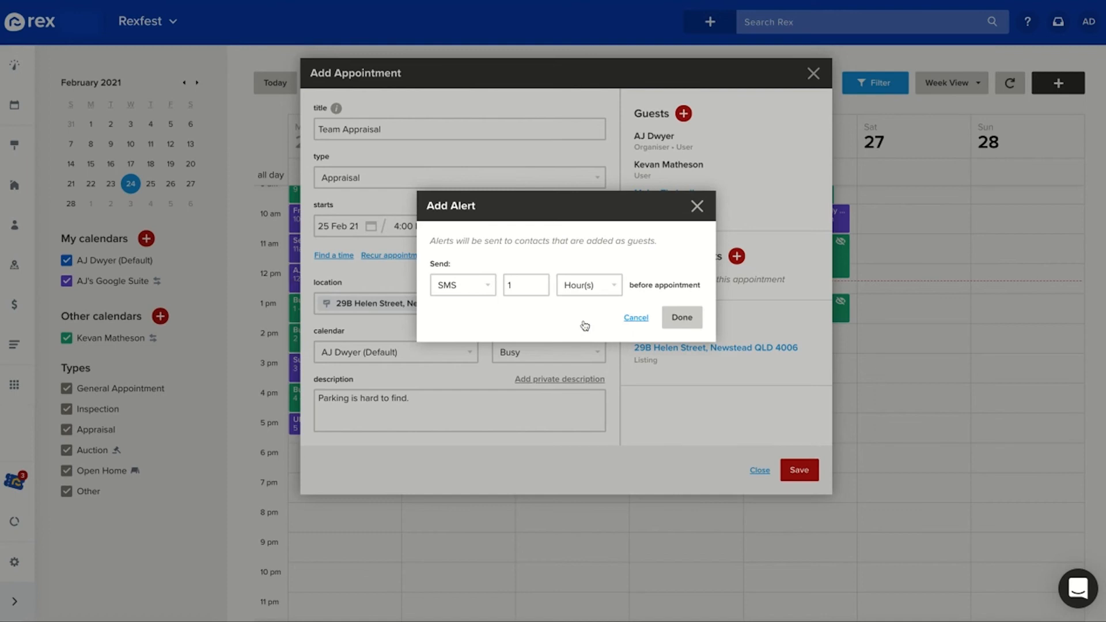
pyautogui.click(683, 321)
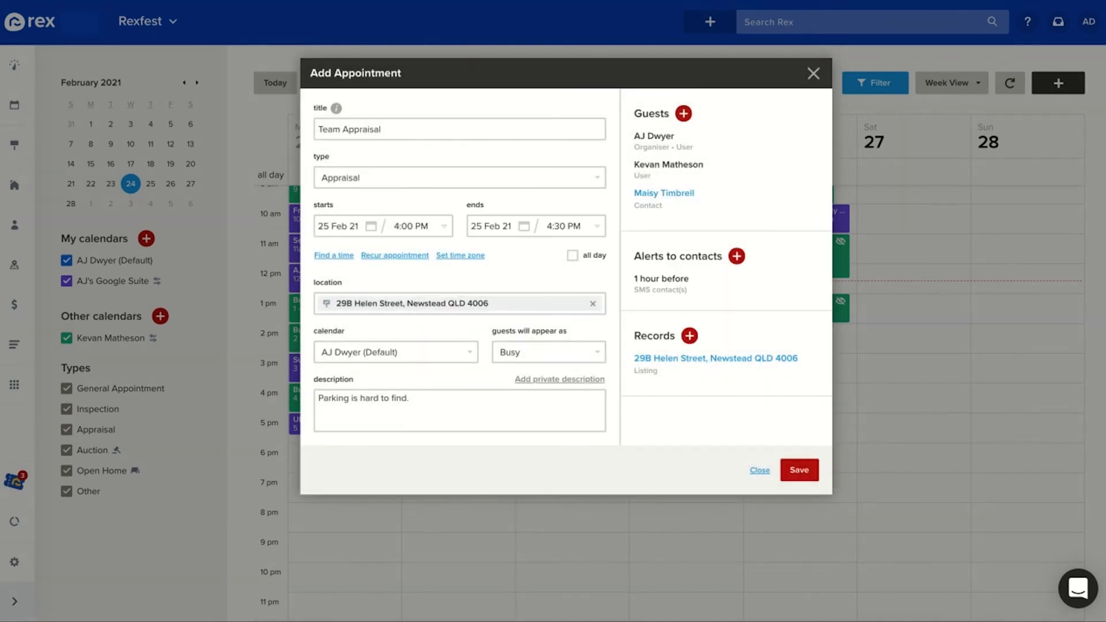
# Step: Save the appointment and send the guest contact the confirmation, reviewing its SMS and email texts and saving the message without changes
pyautogui.click(806, 469)
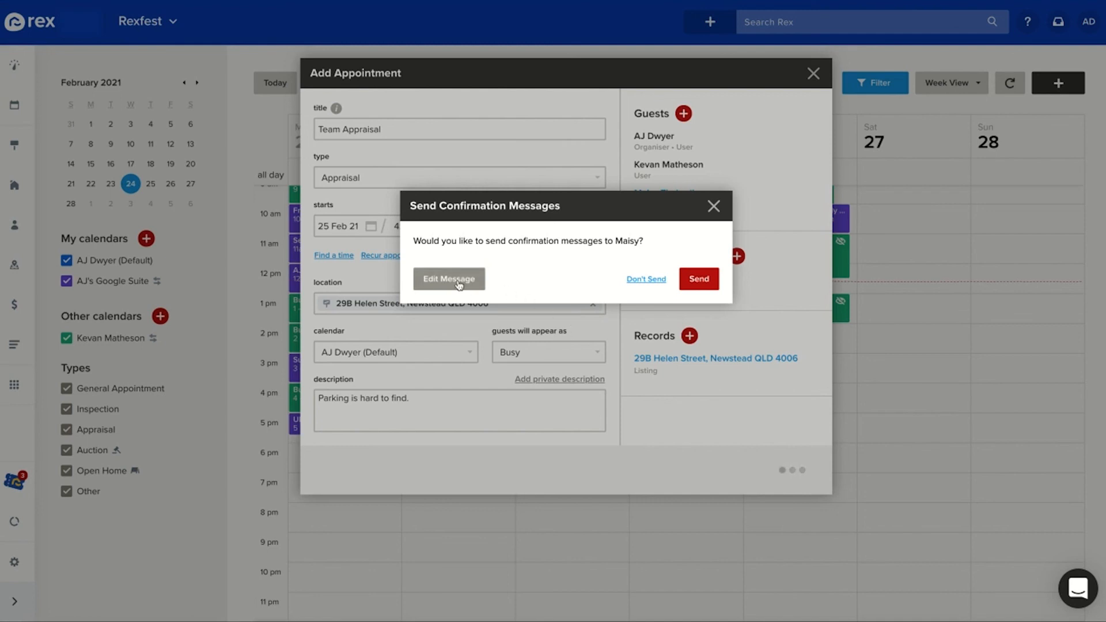
pyautogui.click(459, 285)
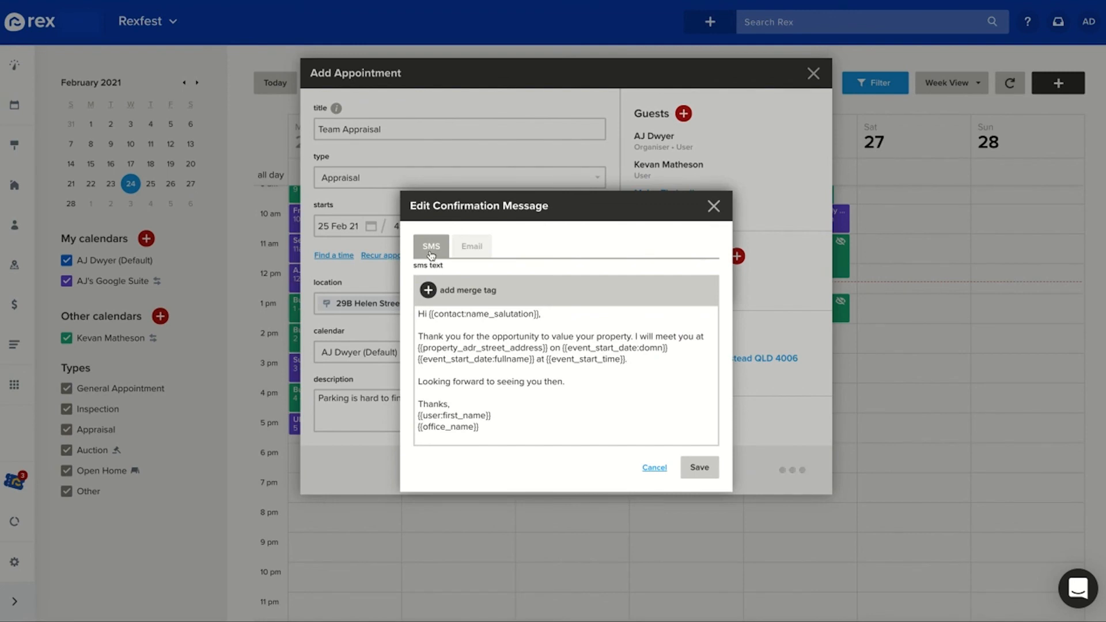
pyautogui.click(472, 248)
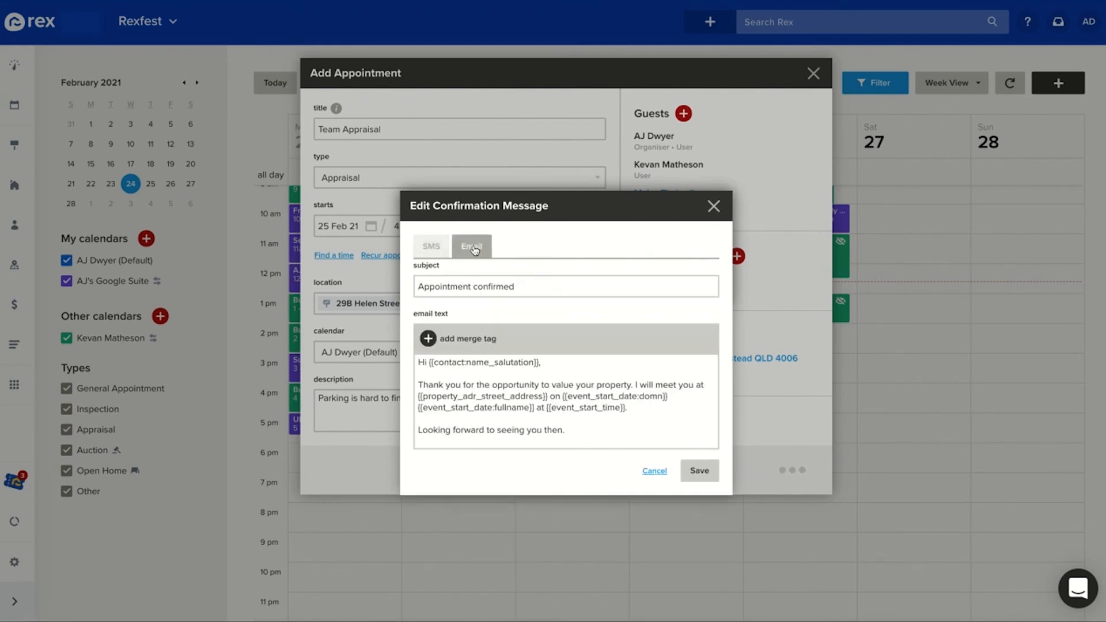
pyautogui.click(430, 249)
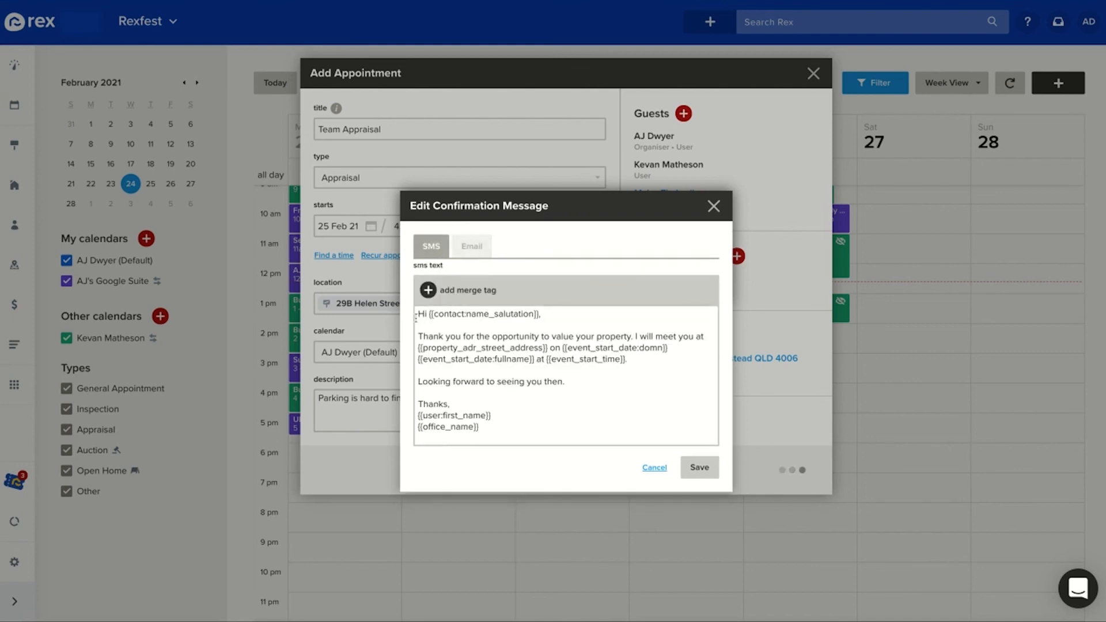
pyautogui.moveTo(418, 314); pyautogui.dragTo(481, 428)
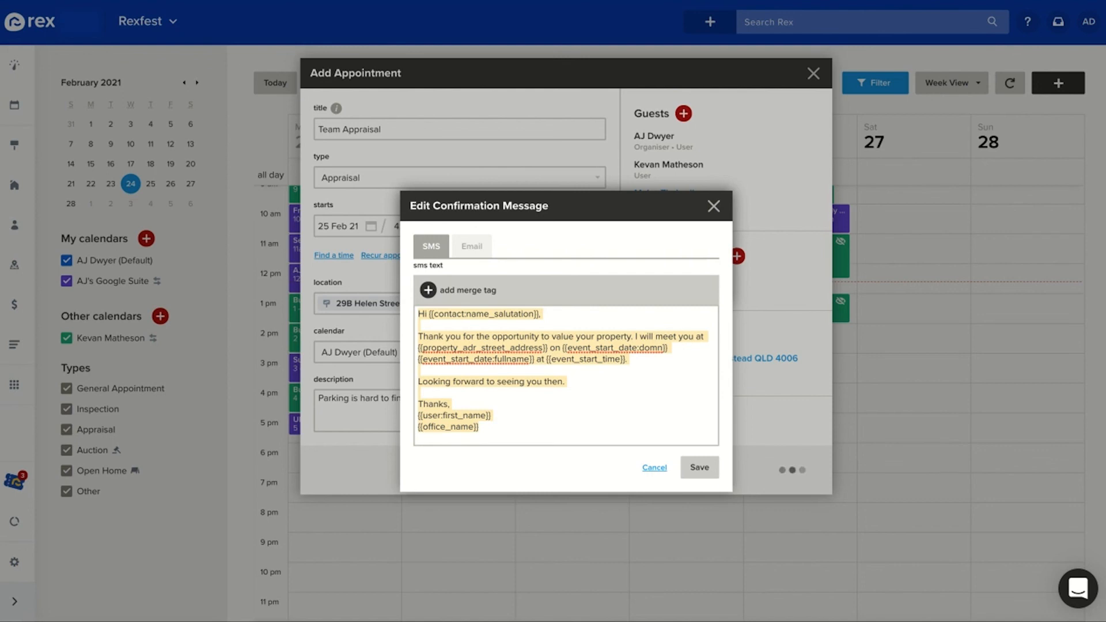
pyautogui.click(699, 467)
pyautogui.click(699, 281)
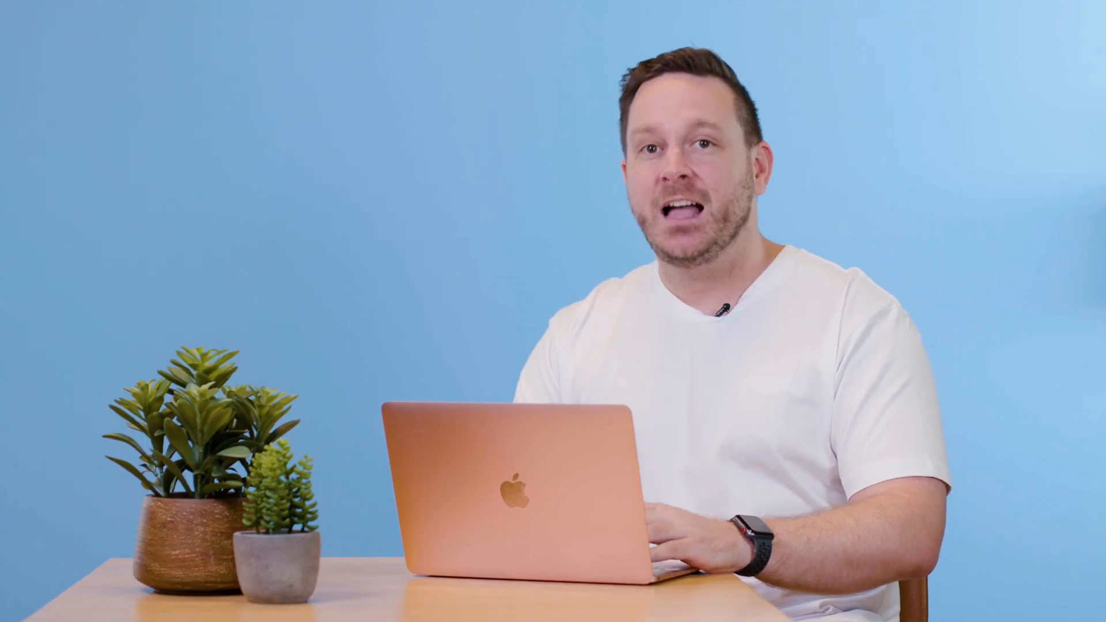